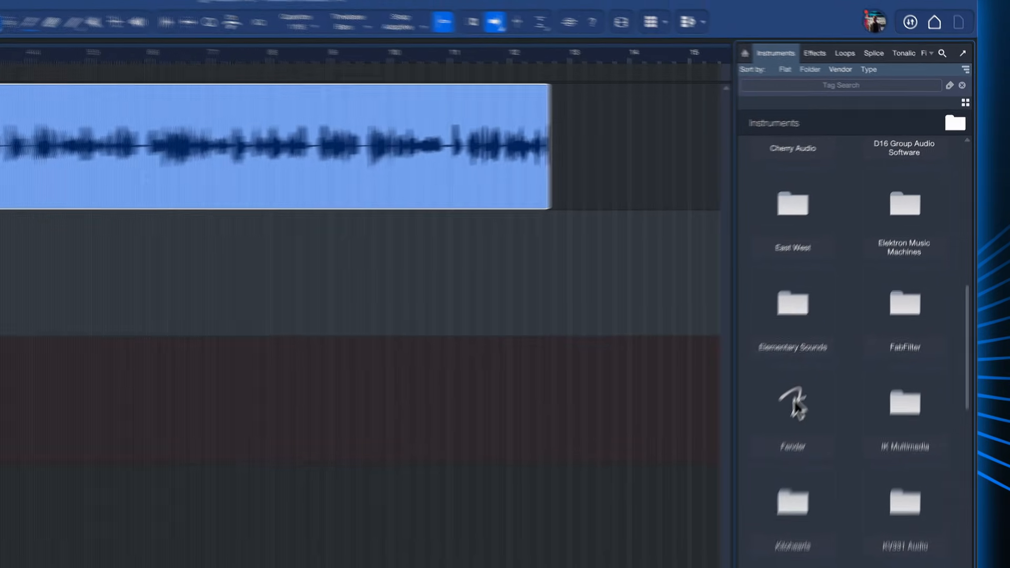
- Load the Mai Tai synth from the Fender instruments folder onto the instrument track below the Audio Track
left_click(762, 447)
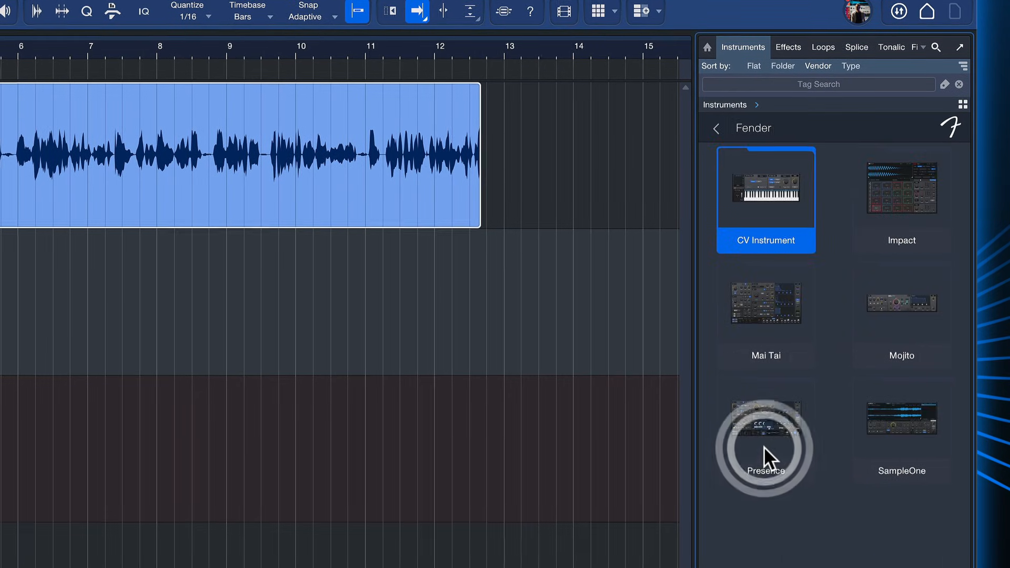
left_click(763, 326)
left_click_drag(839, 222, 302, 482)
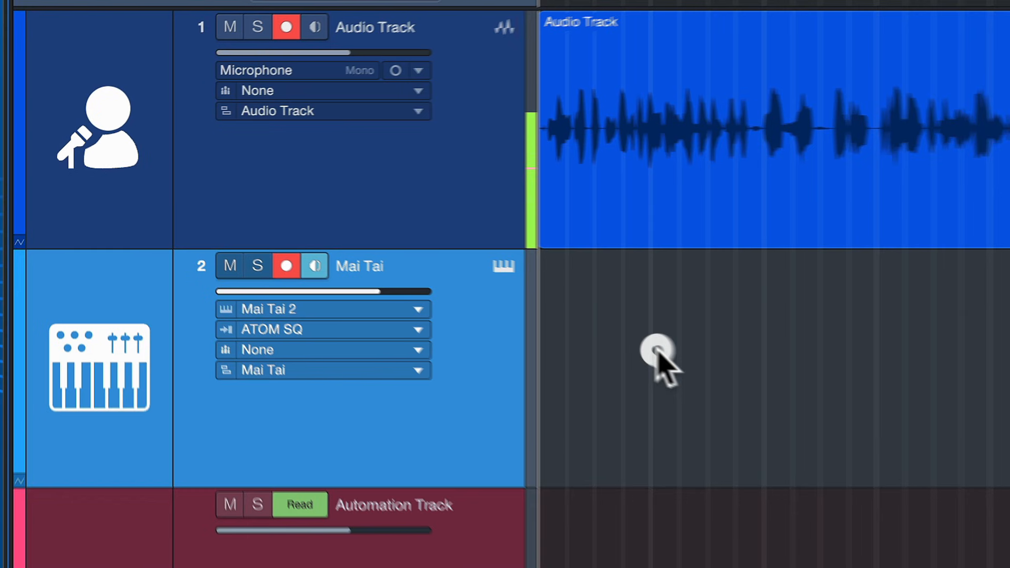
- Create a one-bar part at bar 2 on the Mai Tai track and draw an ascending run of 1/16 notes
double_click(658, 352)
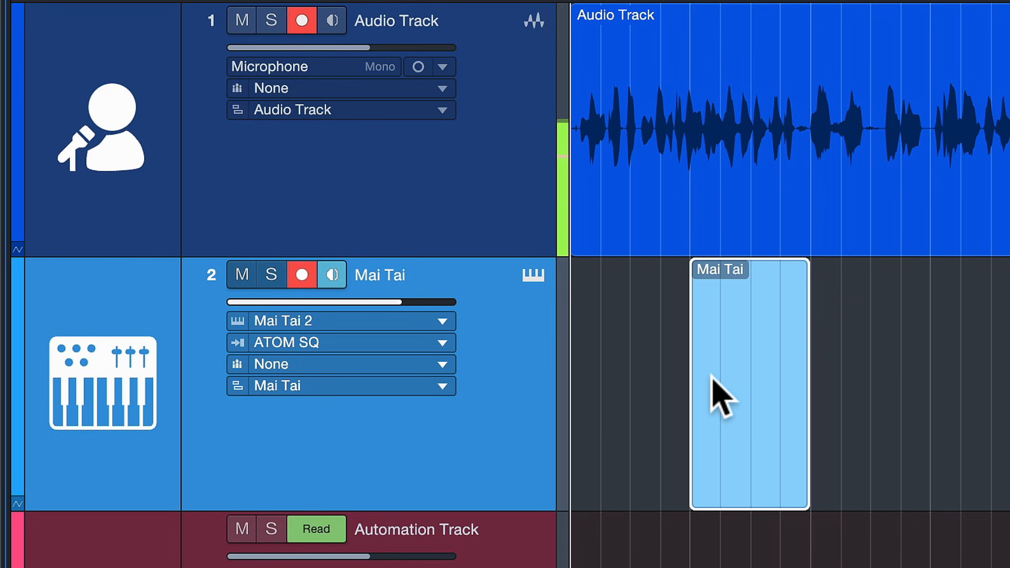
double_click(713, 376)
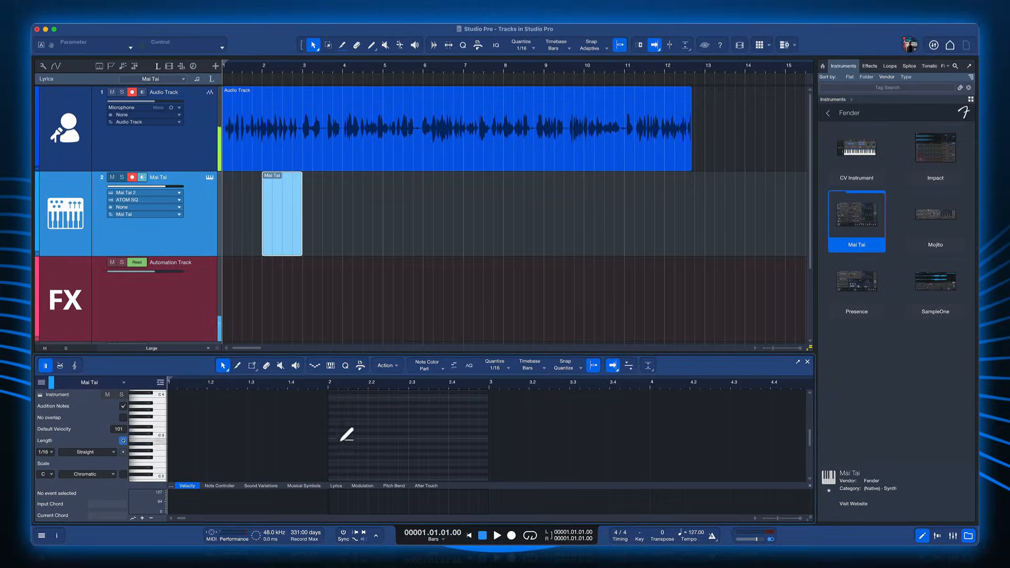
left_click_drag(392, 418, 437, 399)
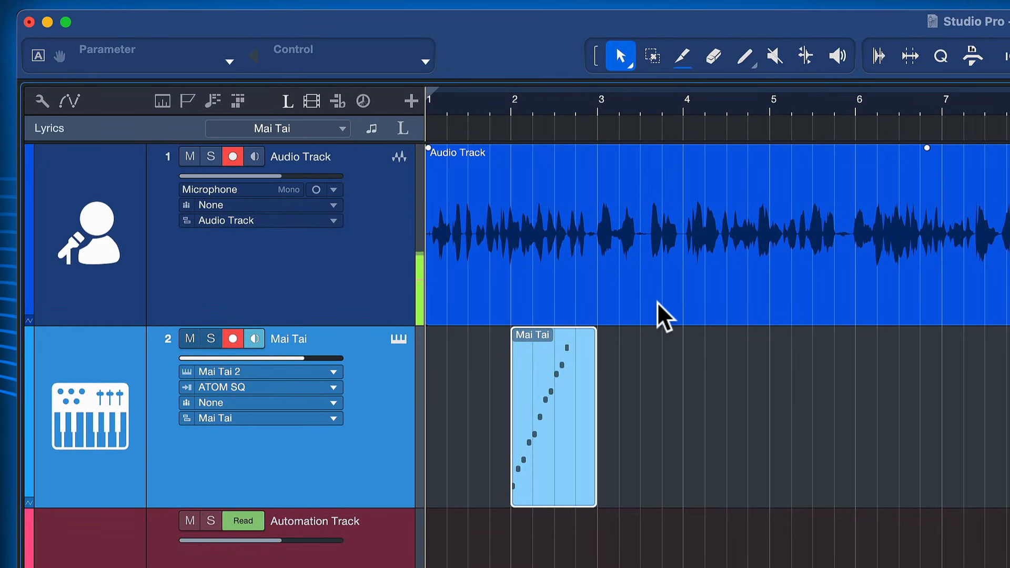
- Delete the Mai Tai part and convert the audio event to notes on the Mai Tai track with Extract Notes
key("BackSpace")
left_click(636, 299)
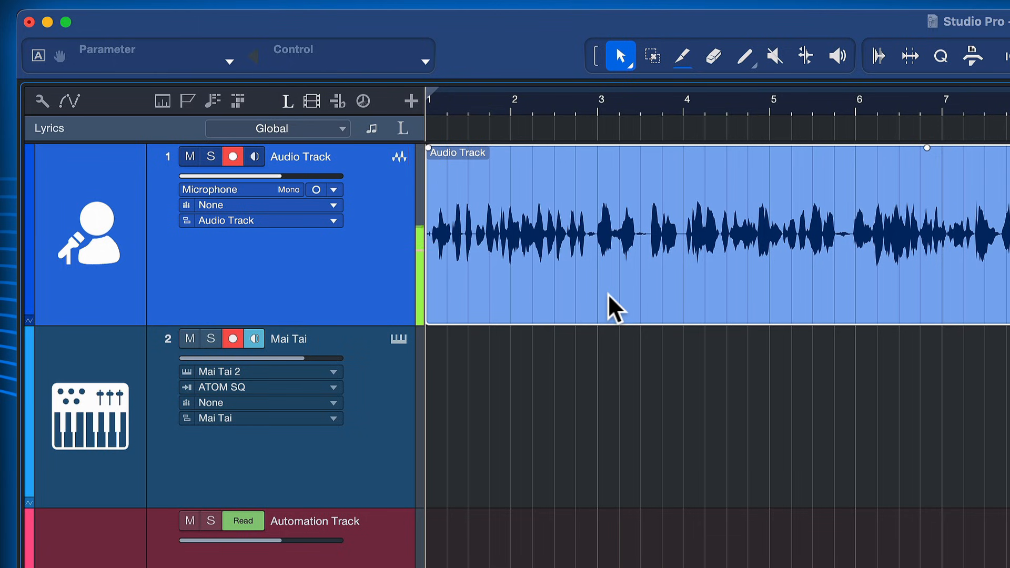
left_click_drag(612, 307, 618, 411)
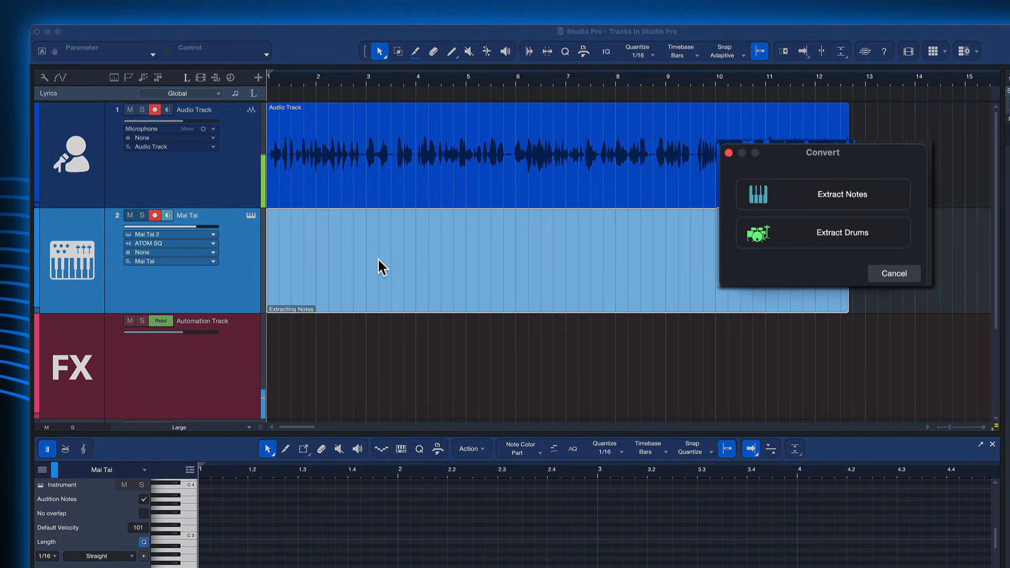
left_click(815, 201)
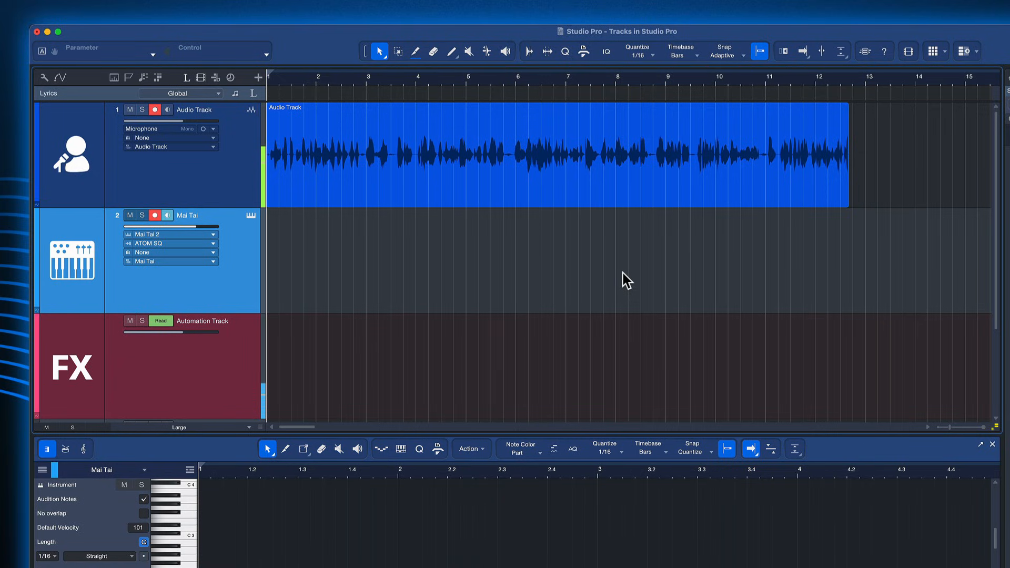
- Clear the events from both tracks and draw ascending 1/16 notes in a new one-bar Mai Tai part at bar 2
left_click(555, 178)
key("BackSpace")
double_click(346, 253)
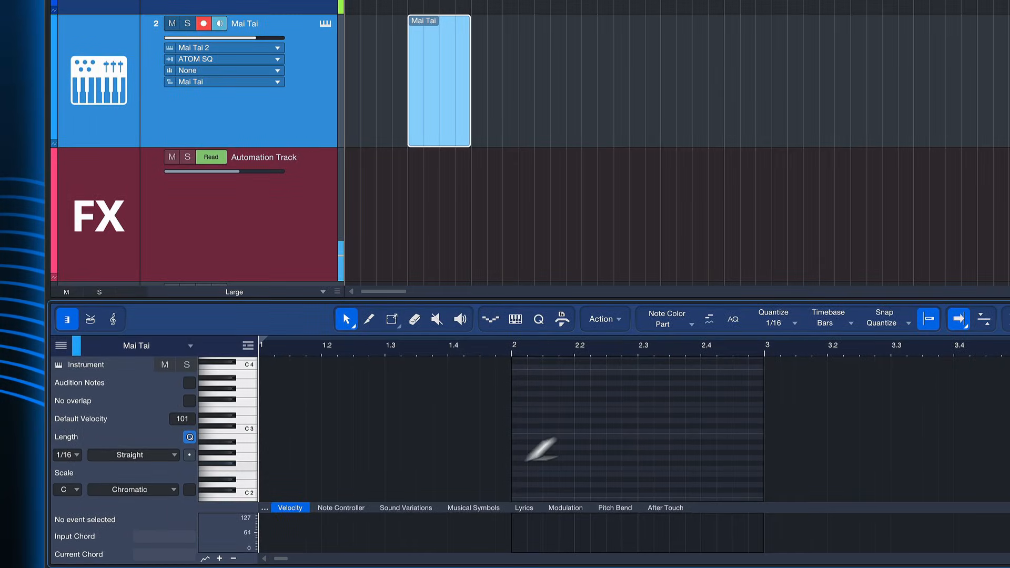
left_click_drag(545, 473, 702, 390)
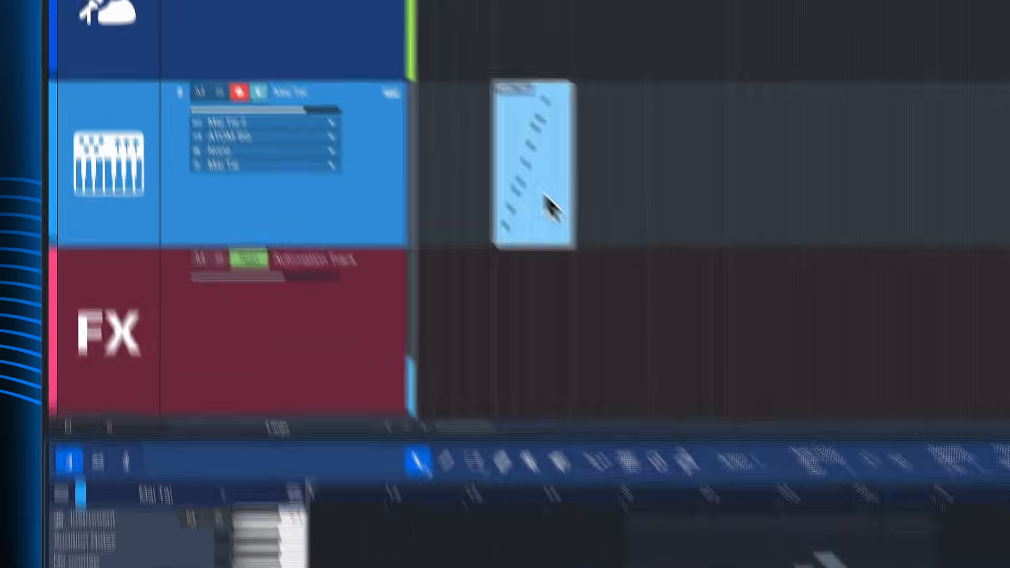
- Move the Mai Tai part onto the Audio Track at bar 2 to convert it to audio
left_click_drag(547, 205, 537, 41)
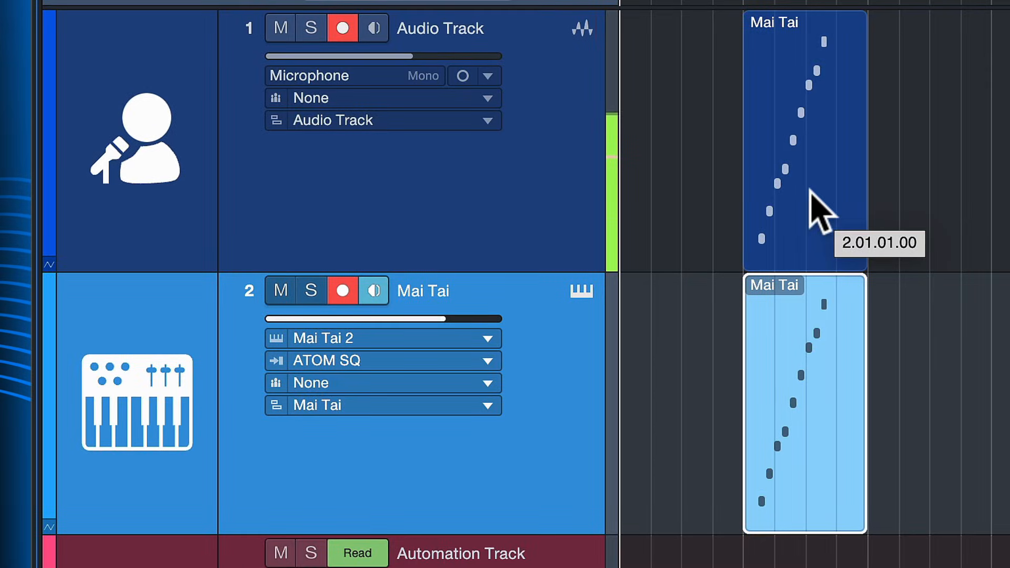
left_click_drag(810, 192, 810, 192)
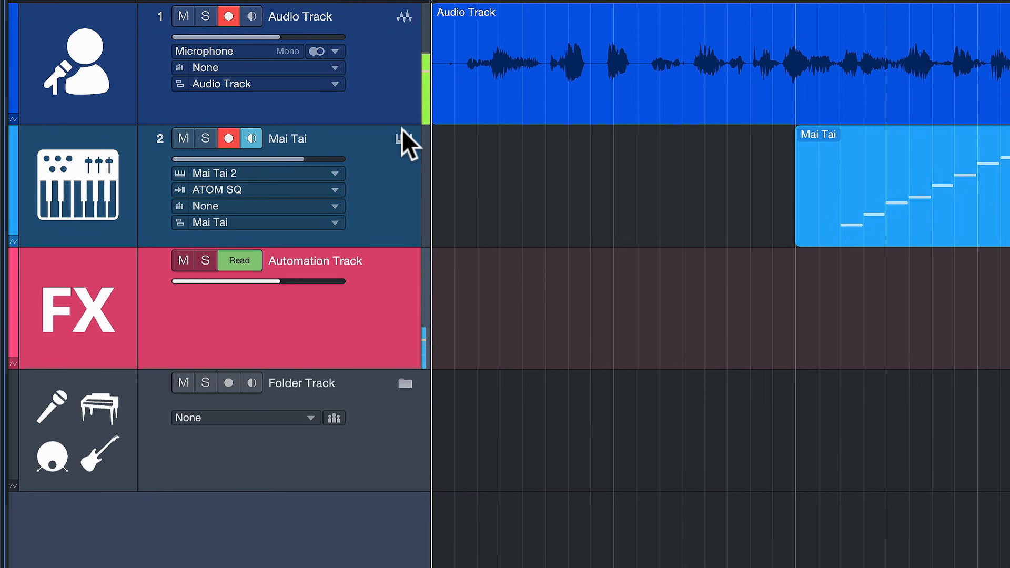
- Open the Mai Tai instrument editor and lower the filter Cutoff to 877.2 Hz
left_click(403, 138)
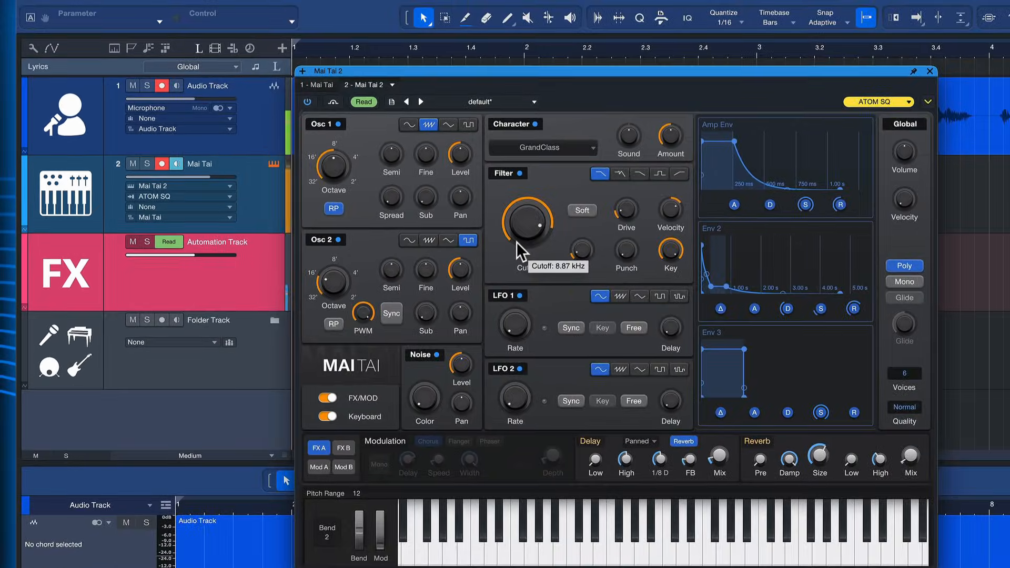
mouse_move(506, 305)
left_mouse_down()
mouse_move(509, 316)
mouse_move(511, 286)
mouse_move(506, 317)
left_mouse_up()
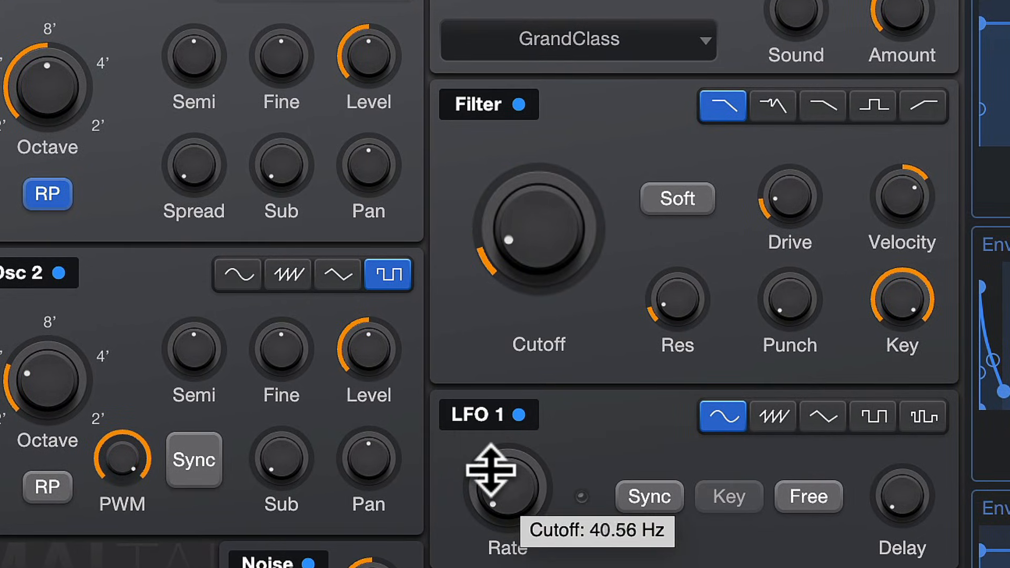
left_click_drag(491, 469, 491, 322)
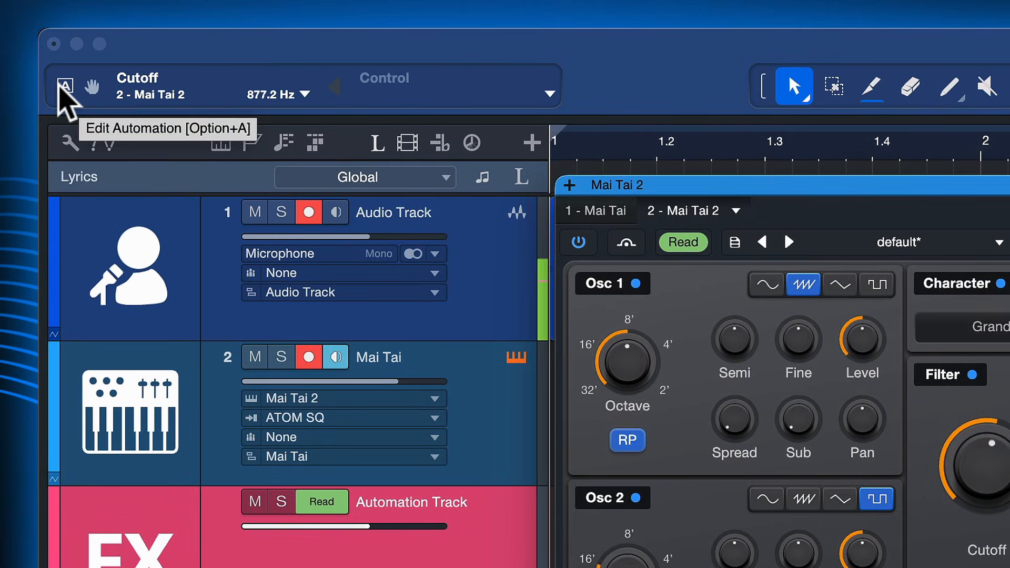
- Show the Cutoff automation envelope on the Mai Tai track and hide it again
left_click(65, 86)
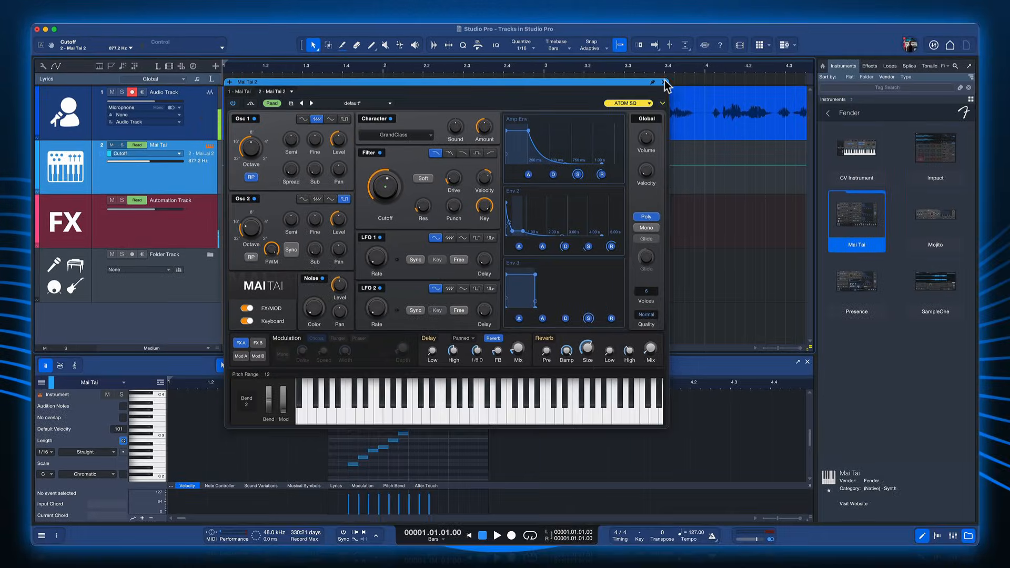
left_click(708, 88)
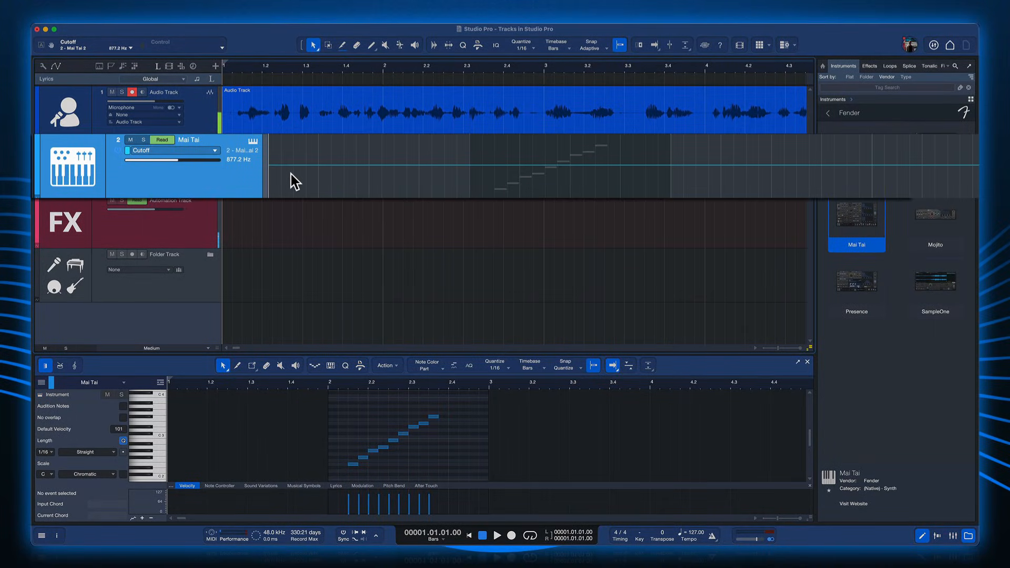
key("a")
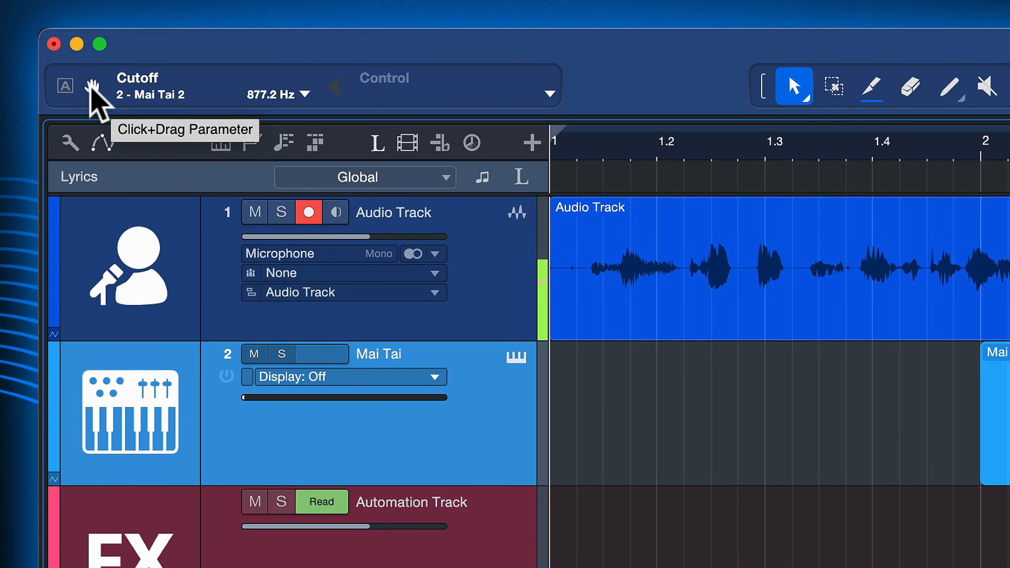
- Assign Mai Tai's Cutoff parameter to the Automation Track and draw a rising and falling curve up to about bar 5
left_click_drag(93, 87, 125, 148)
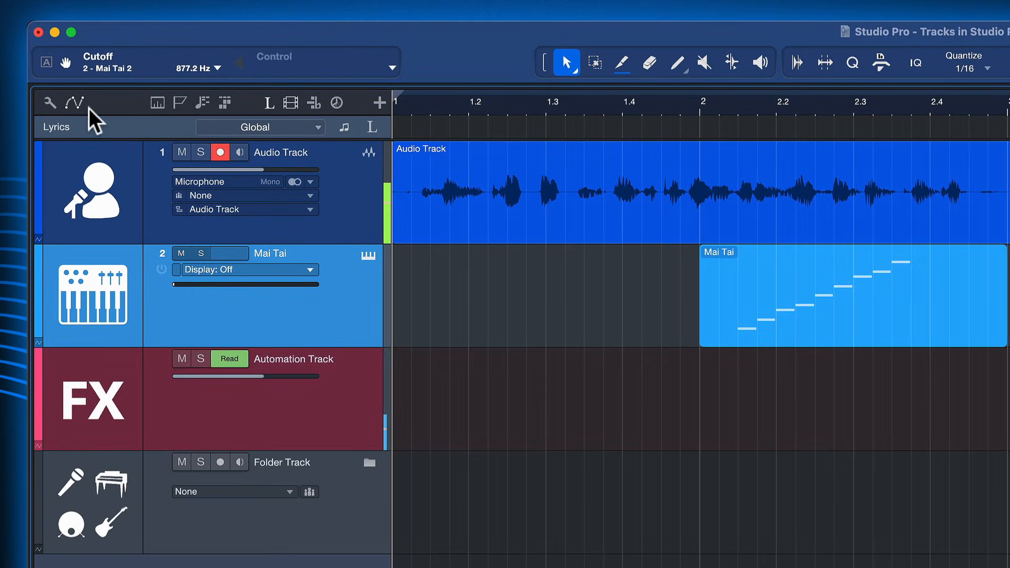
left_click_drag(94, 119, 253, 373)
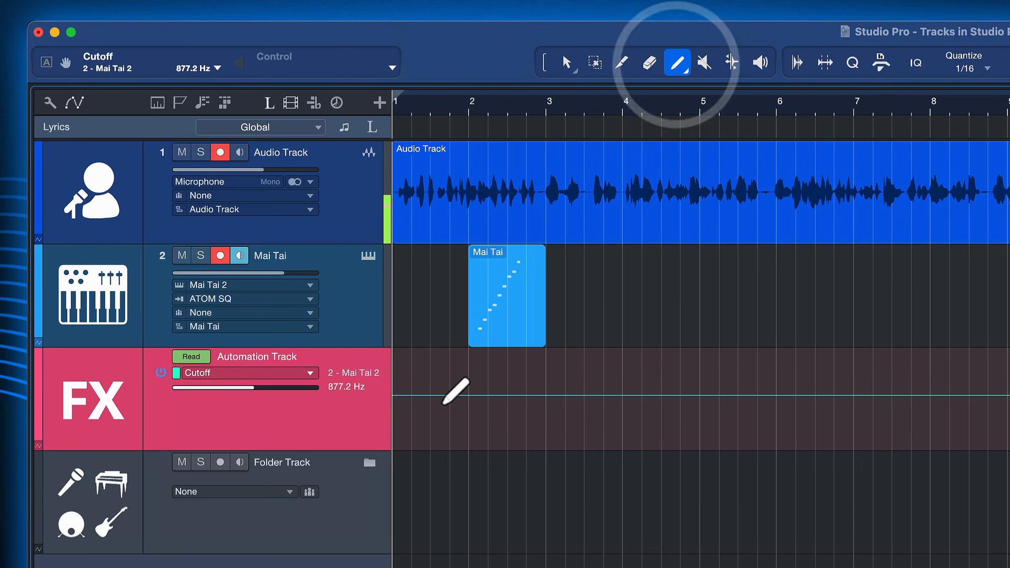
left_click_drag(447, 399, 583, 421)
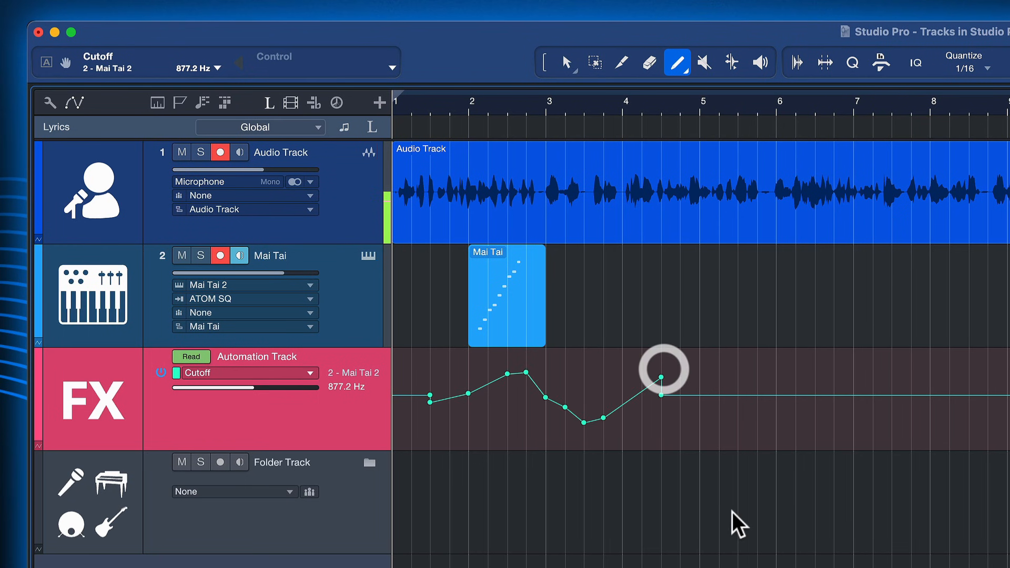
left_click_drag(726, 466, 342, 410)
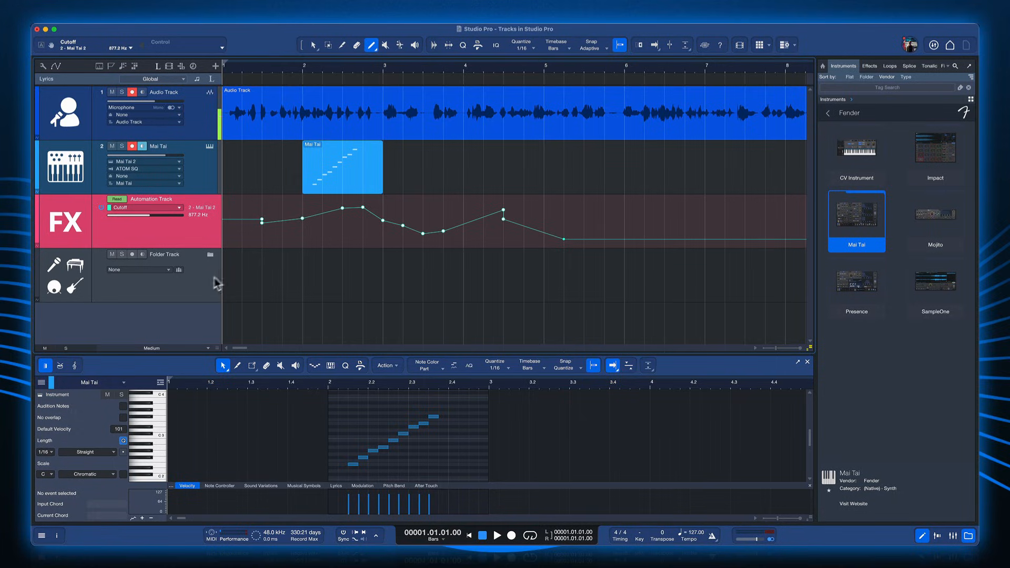
- Move the Folder Track above the other tracks, then pack the Audio, Mai Tai and Automation tracks into it and collapse it
left_click(219, 283)
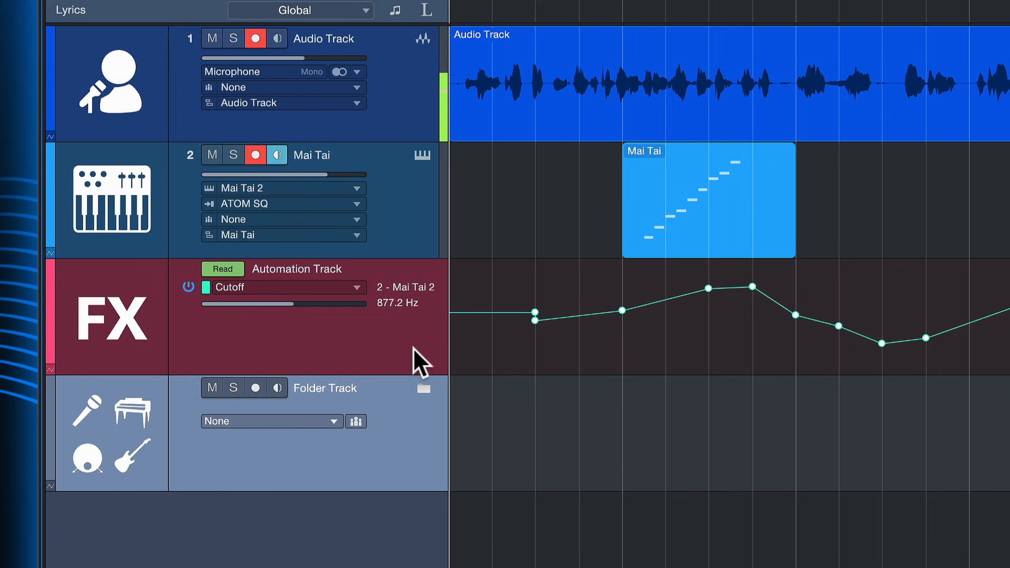
key("Up")
left_click(411, 85, "shift")
left_click_drag(411, 85, 400, 418)
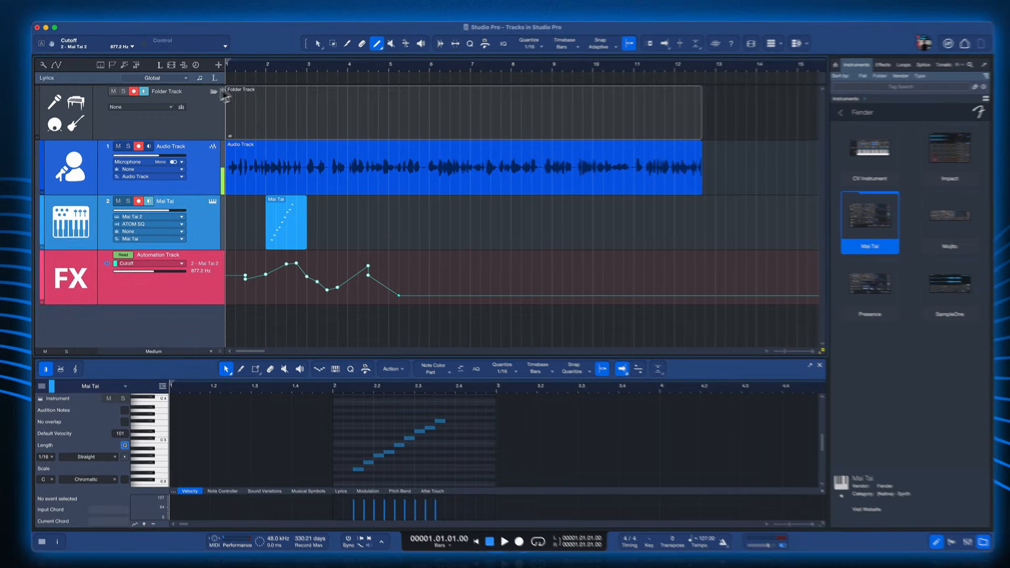
left_click(420, 40)
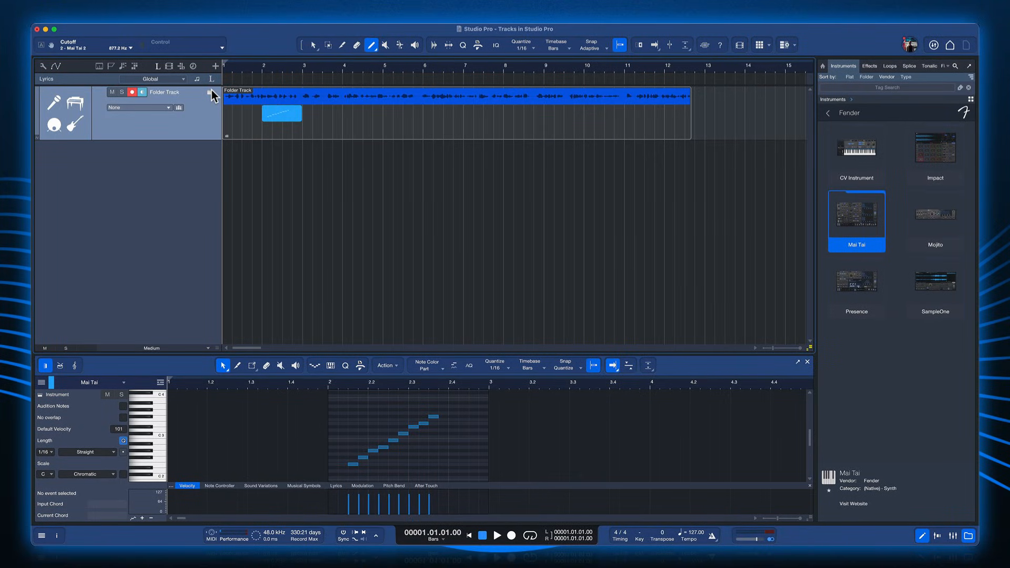
- Expand the Folder Track and split its contents at bars 2 and 3
left_click(211, 92)
left_click(311, 122)
key("3")
left_click(262, 110)
left_click(302, 109)
key("1")
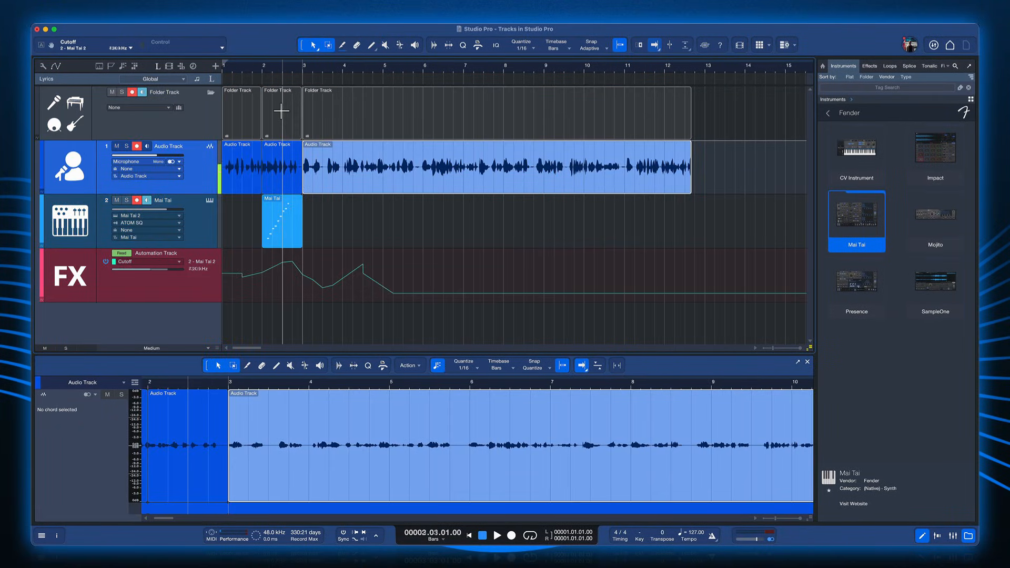
- Duplicate the one-bar folder section at bar 2 repeatedly along the timeline, past bar 14
left_click(280, 119)
key("d")
key("d")
key("d")
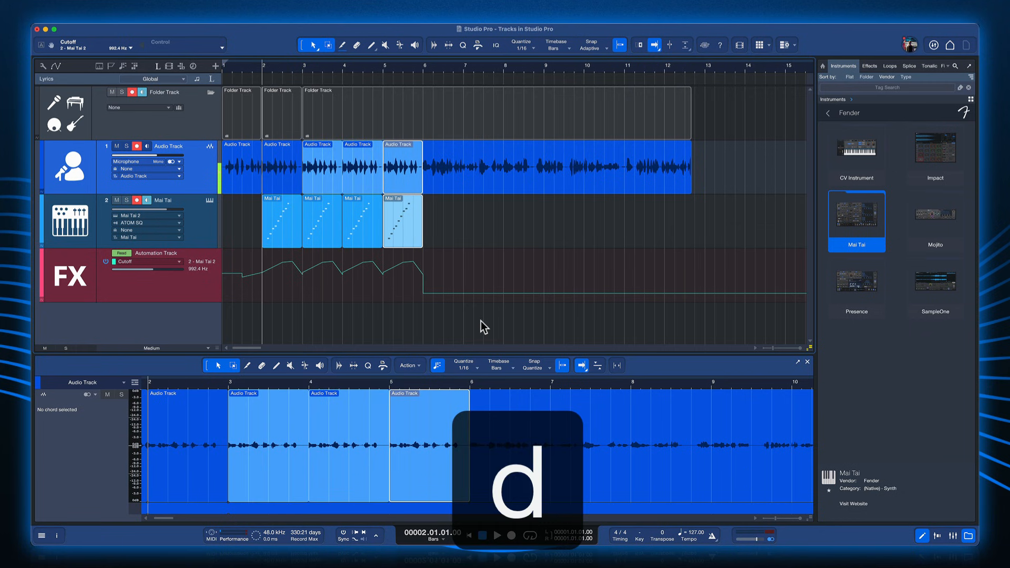
key("d")
key("d")
key("d")
key("d")
key("d")
key("d")
scroll(481, 321, "down", 2)
key("d")
key("d")
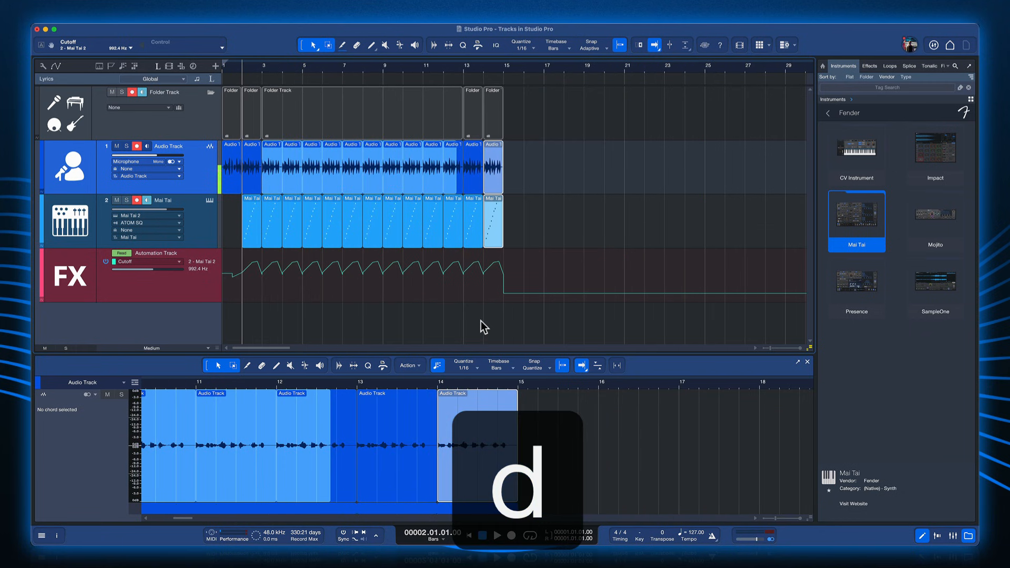
key("d")
key("d")
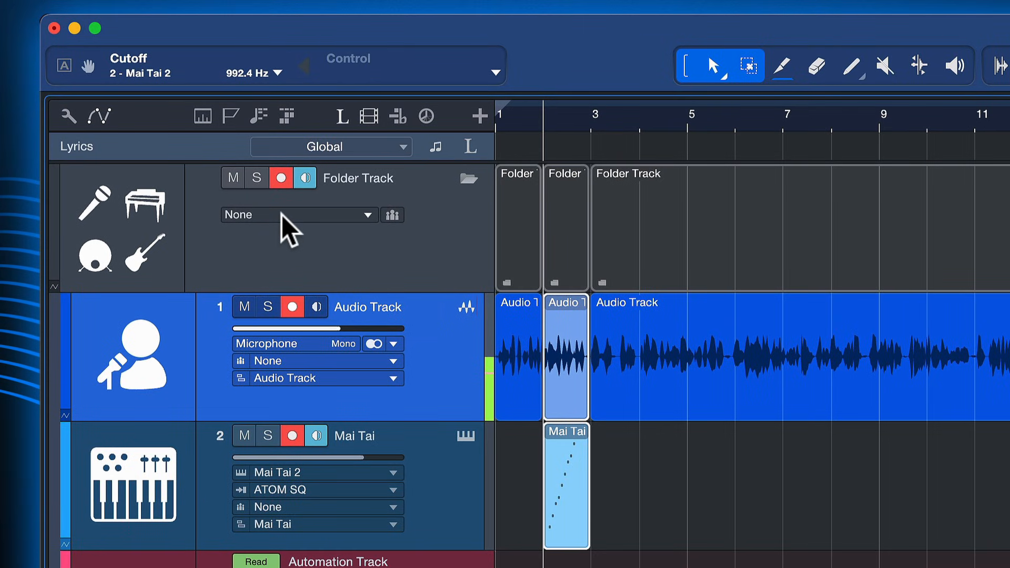
- Add a bus channel to the Folder Track and set its volume to -0.8 dB
left_click(282, 215)
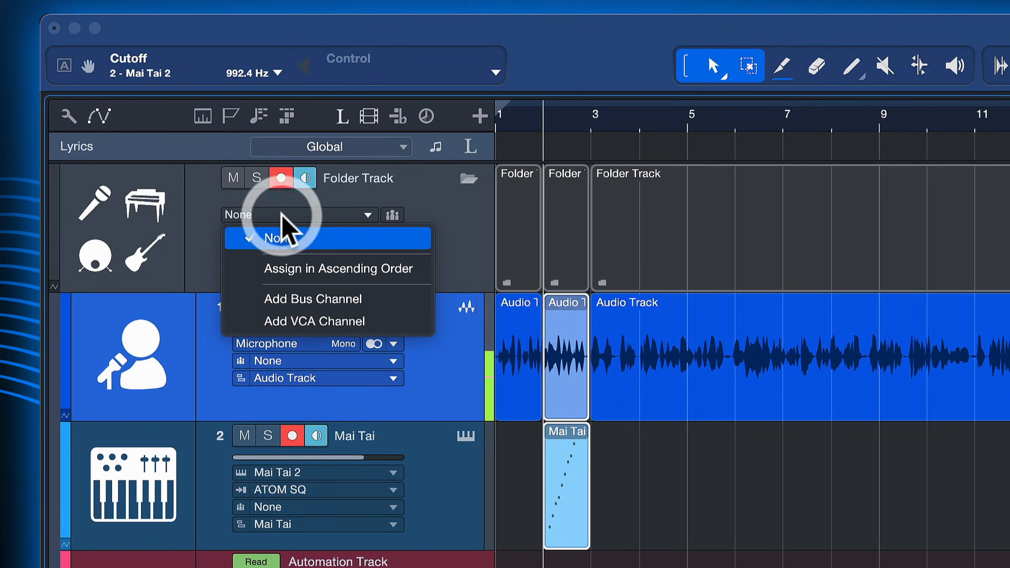
left_click(328, 293)
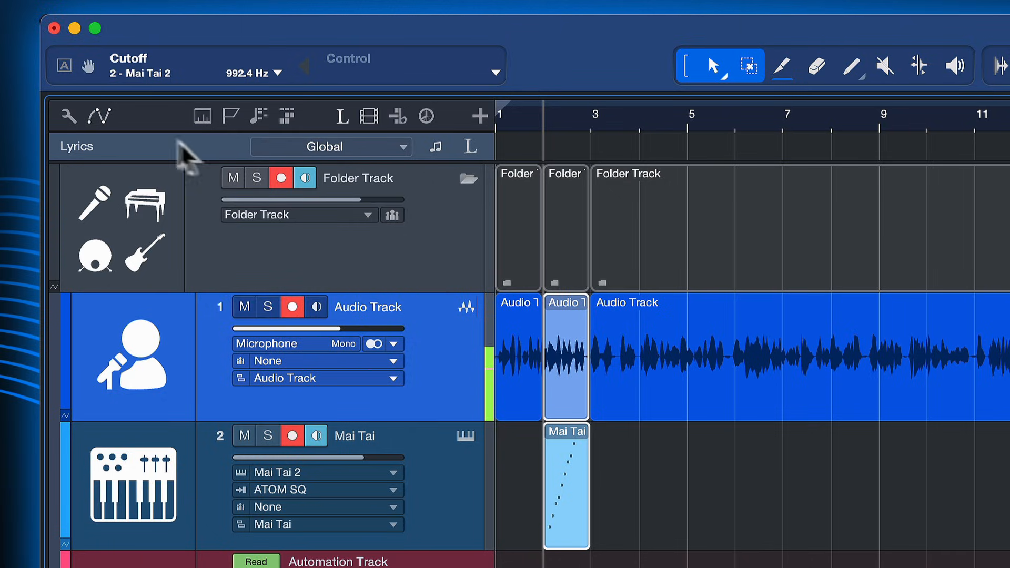
left_click(359, 199)
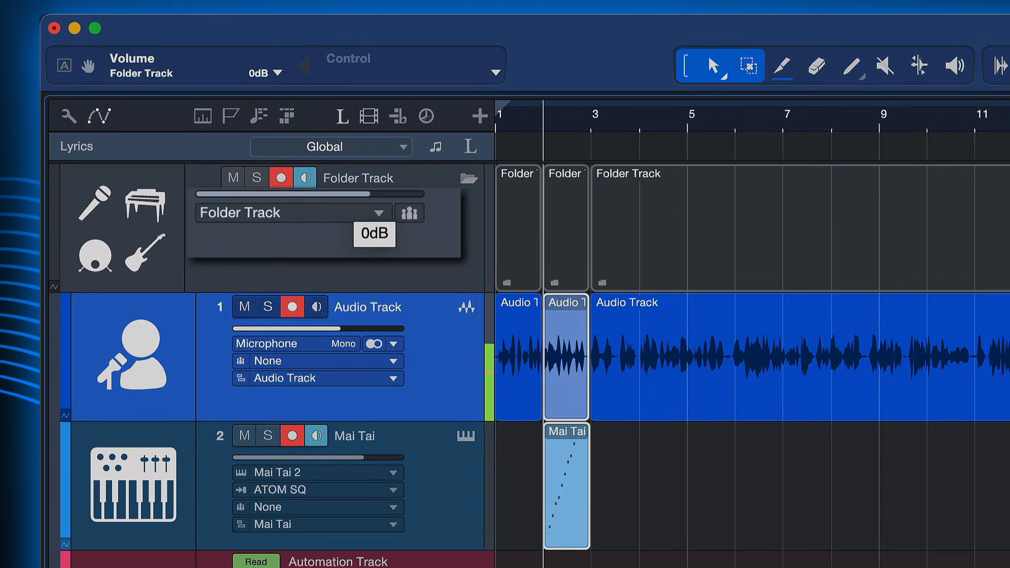
left_click_drag(263, 184, 293, 196)
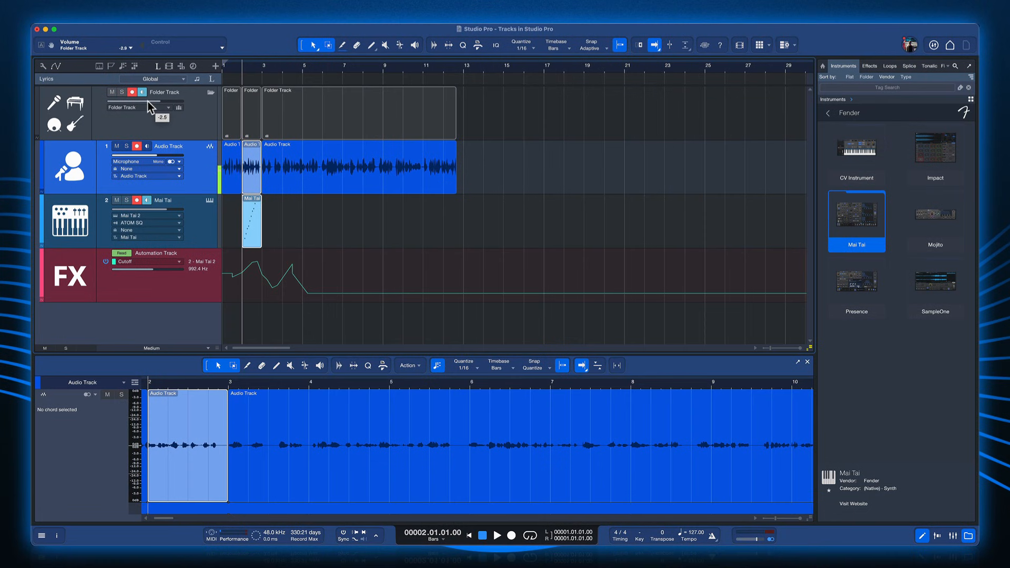
left_click_drag(148, 102, 151, 109)
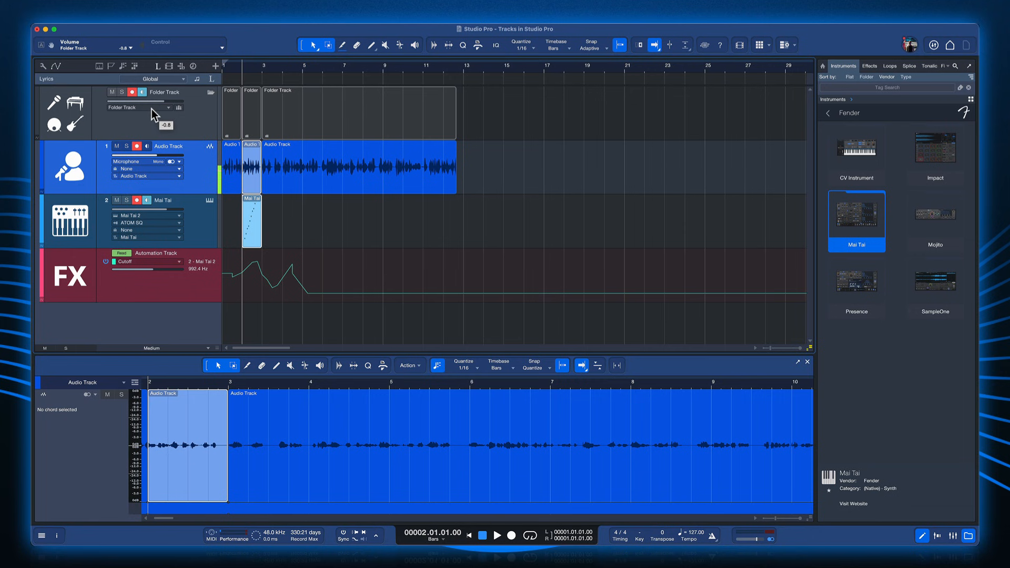